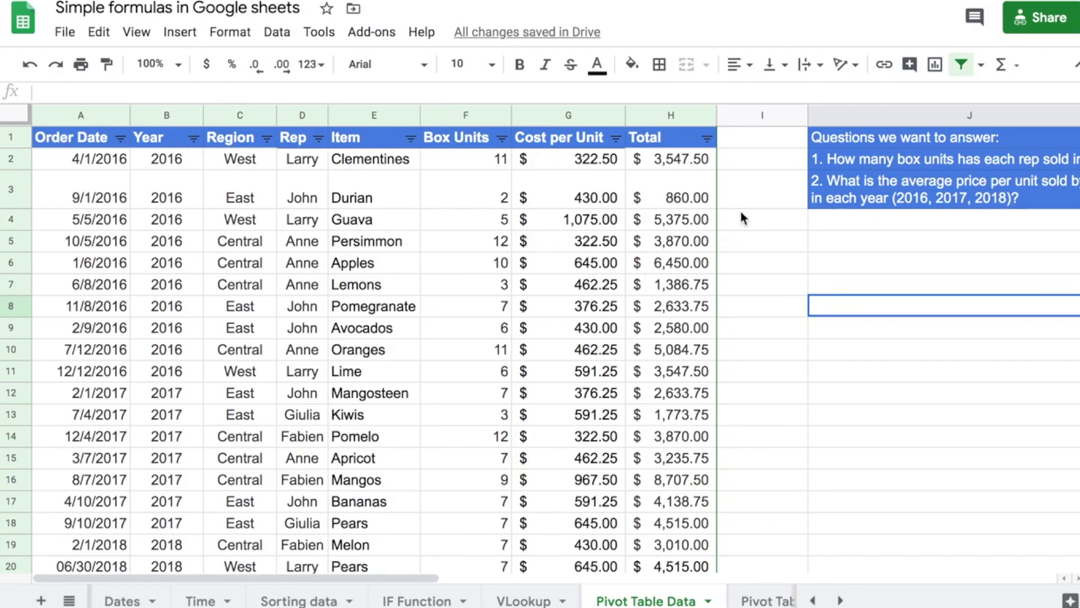
Step: Scroll down and back up through the sales records to review the table
scroll(740, 213, "down", 3)
scroll(741, 217, "down", 5)
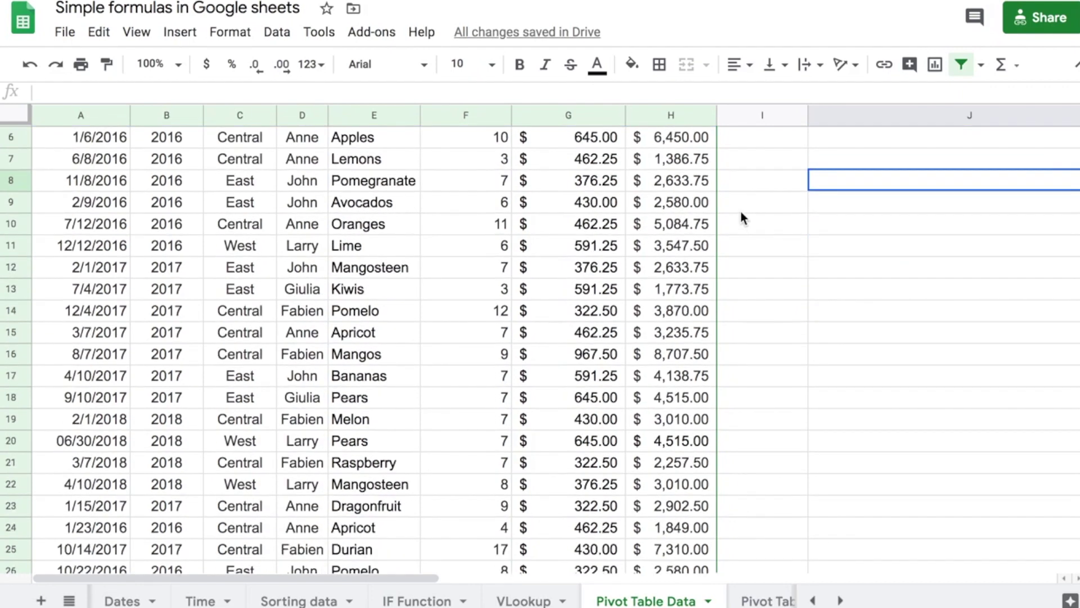
scroll(741, 218, "up", 7)
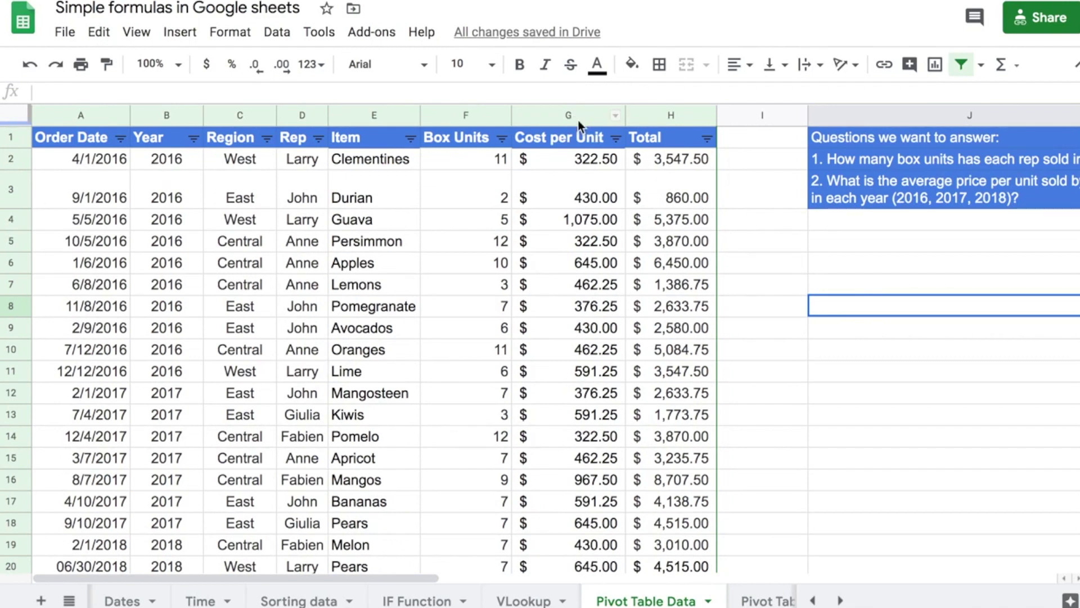
scroll(688, 263, "down", 5)
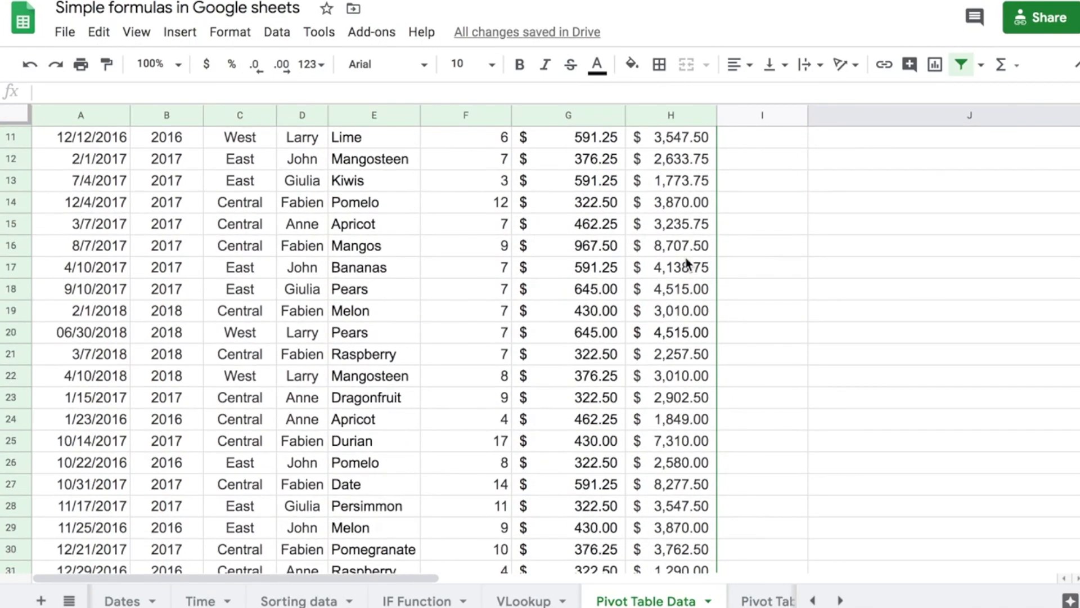
scroll(687, 261, "down", 2)
scroll(686, 260, "up", 3)
scroll(687, 257, "up", 4)
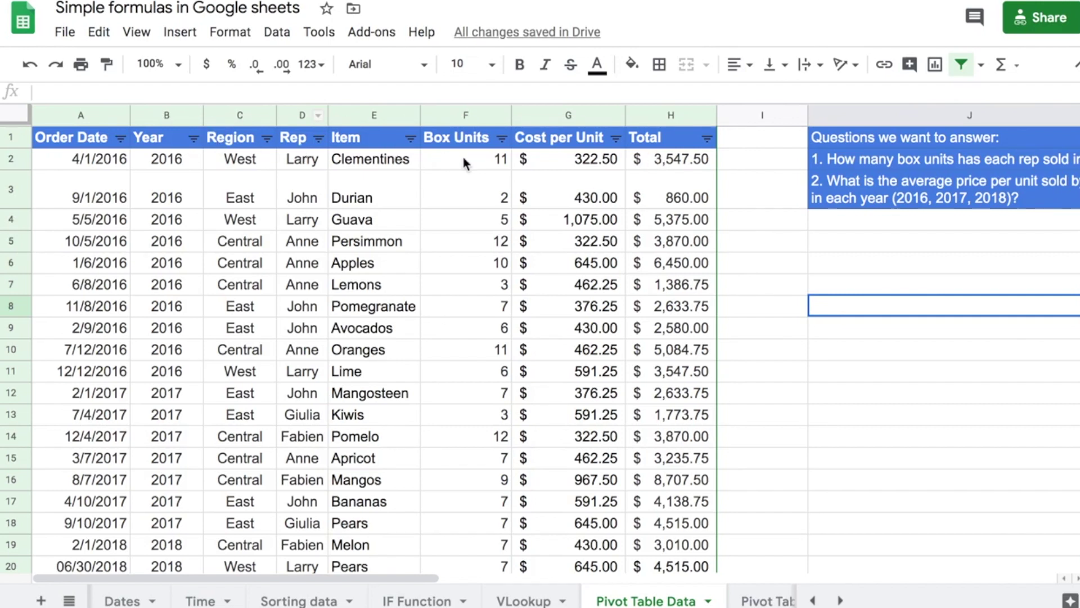
Step: Freeze 1 row so the header stays fixed, then scroll to confirm it holds
left_click(141, 35)
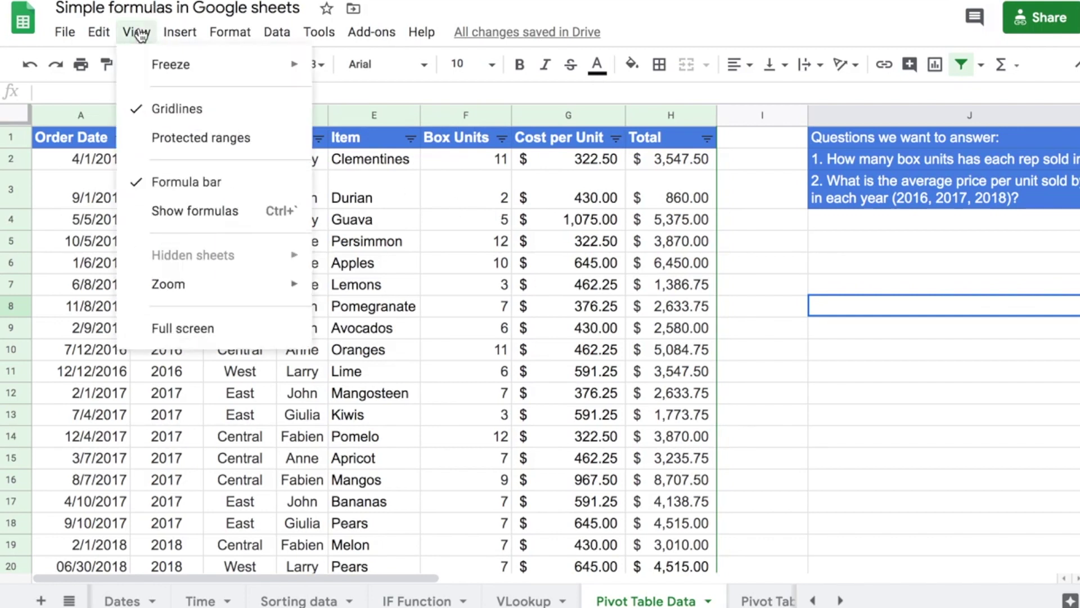
mouse_move(198, 64)
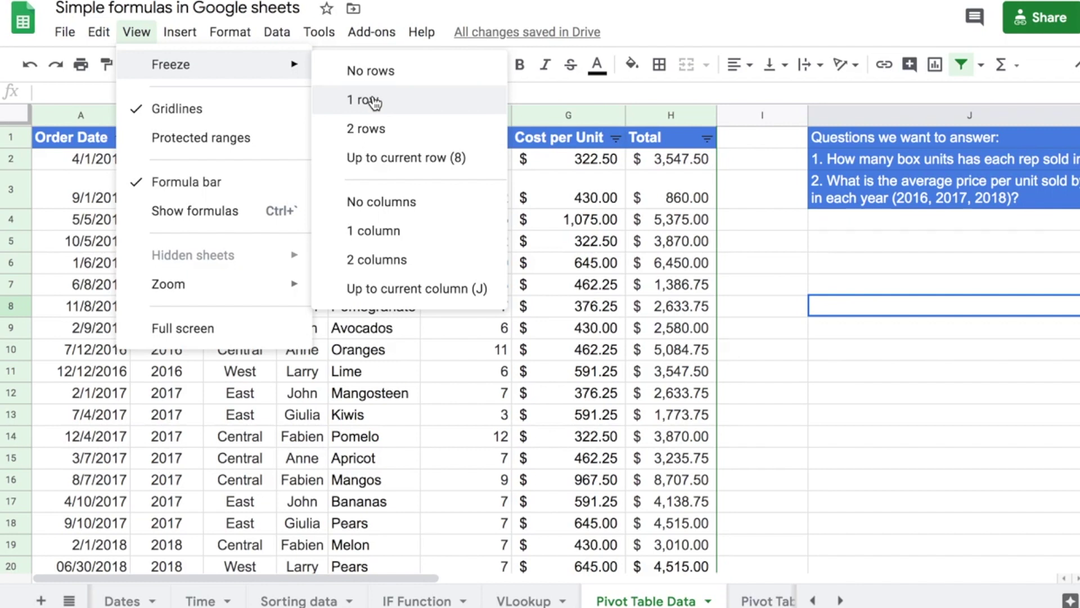
left_click(394, 96)
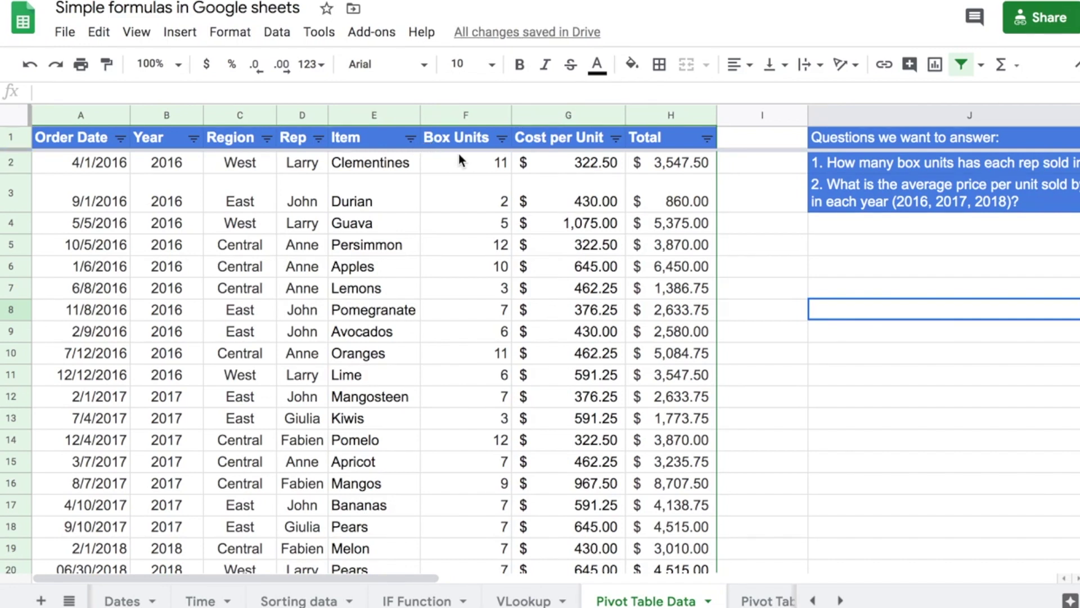
scroll(737, 238, "down", 3)
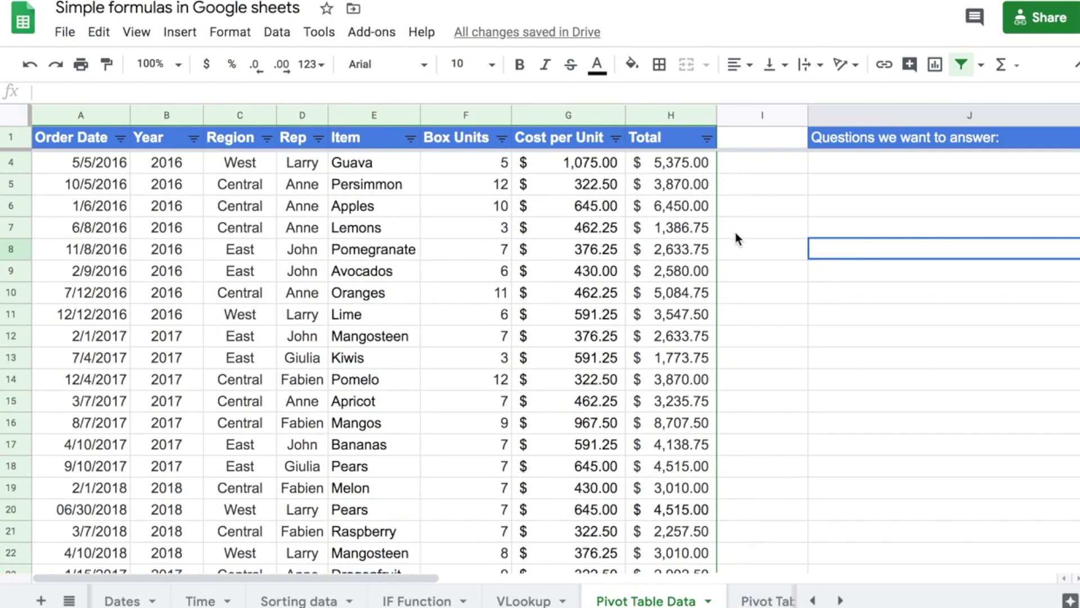
scroll(736, 235, "down", 6)
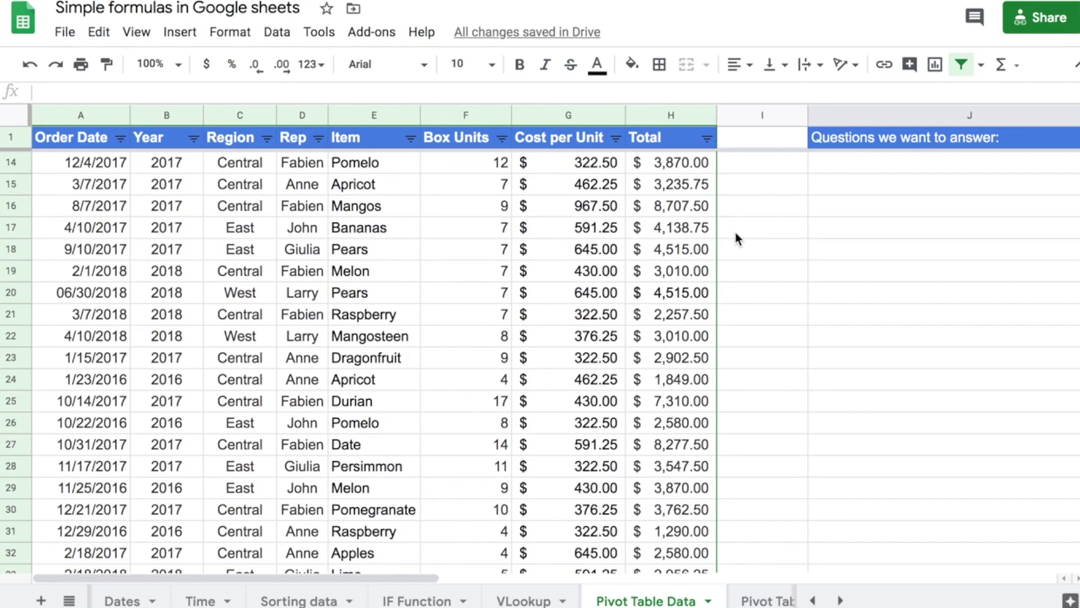
scroll(735, 232, "down", 1)
scroll(735, 232, "up", 1)
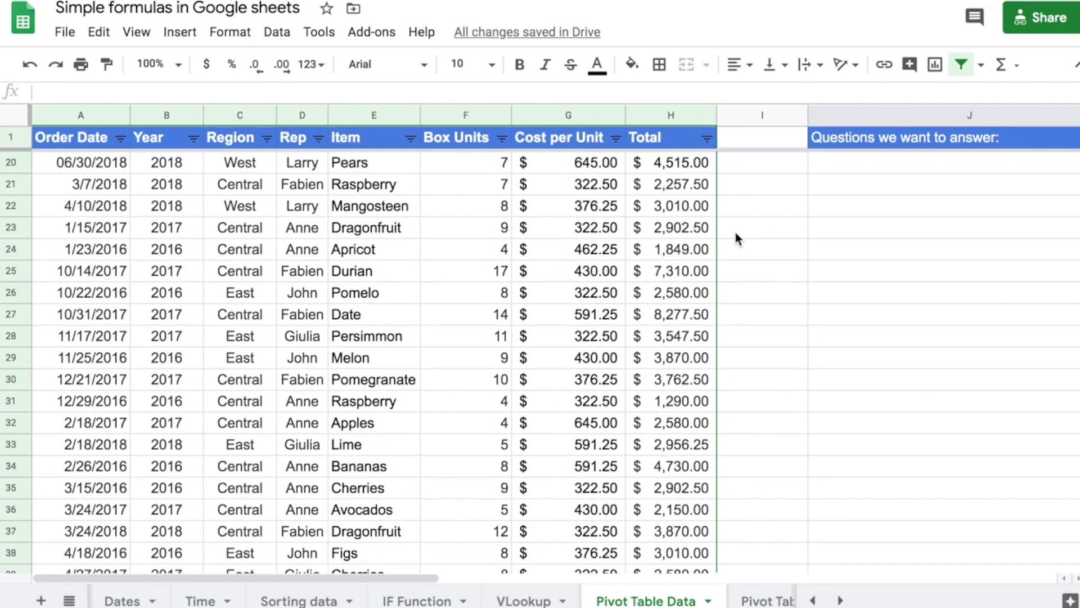
scroll(735, 231, "up", 3)
scroll(734, 232, "up", 4)
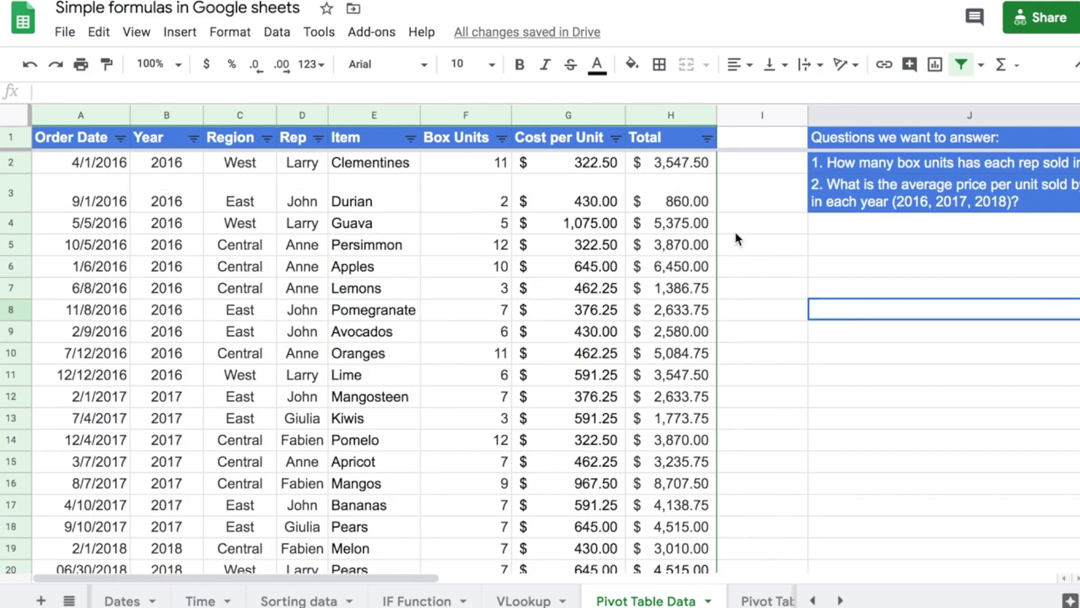
Step: Undo the header row freeze and freeze 1 column so Order Date stays visible
left_click(28, 67)
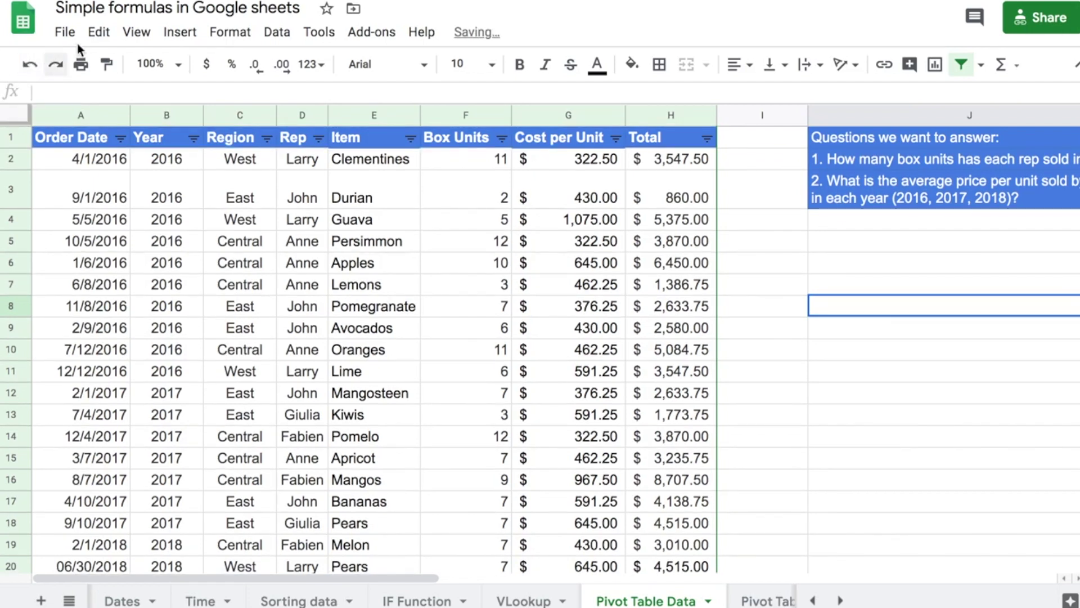
left_click(140, 39)
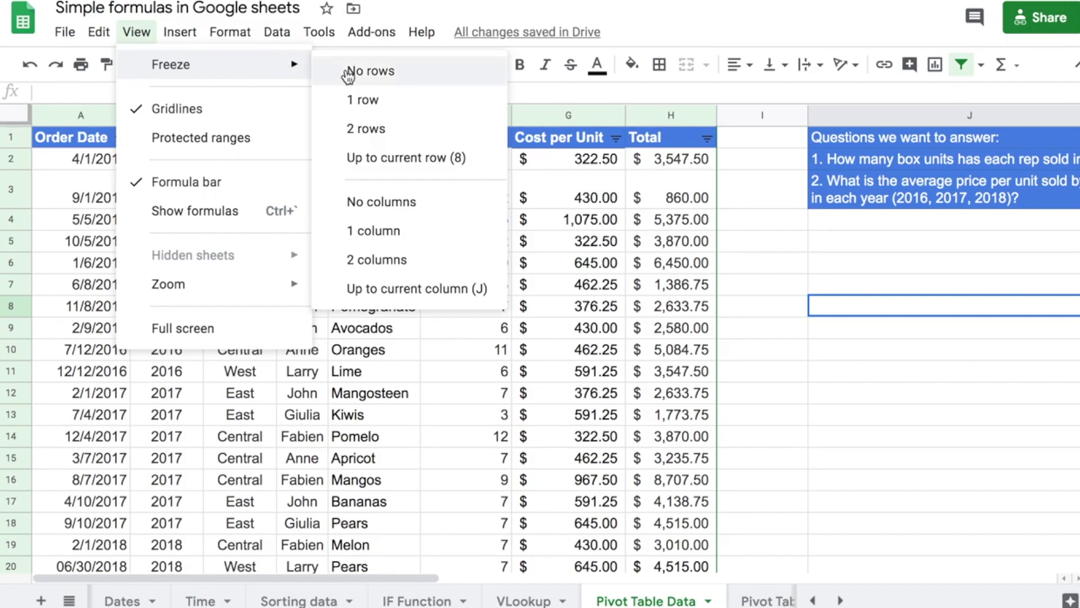
left_click(377, 230)
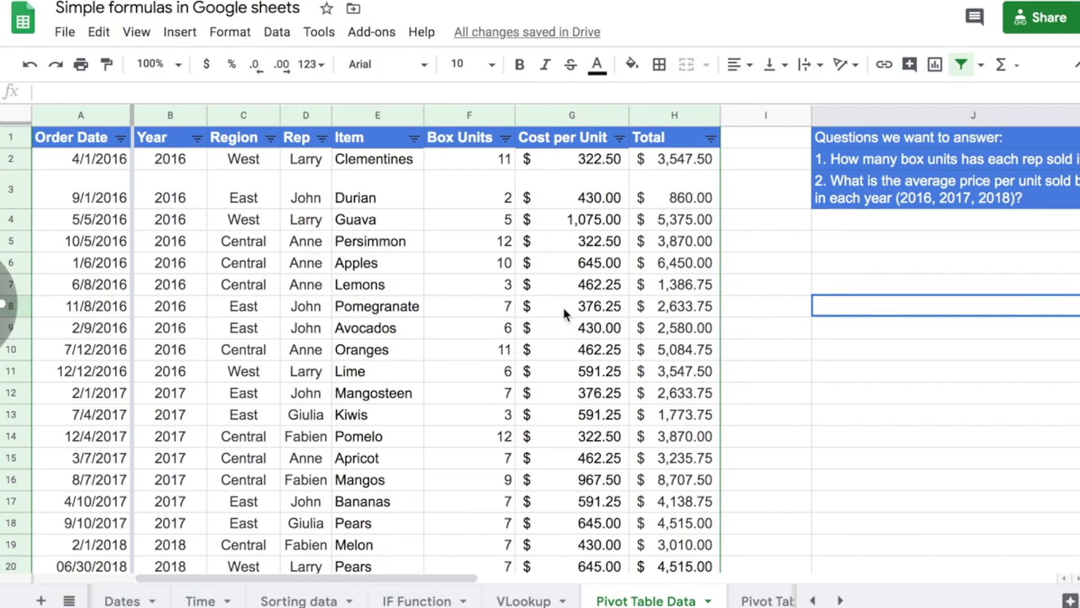
Step: Scroll right to check the frozen Order Date column, then undo the column freeze
scroll(563, 305, "right", 2)
scroll(458, 410, "right", 6)
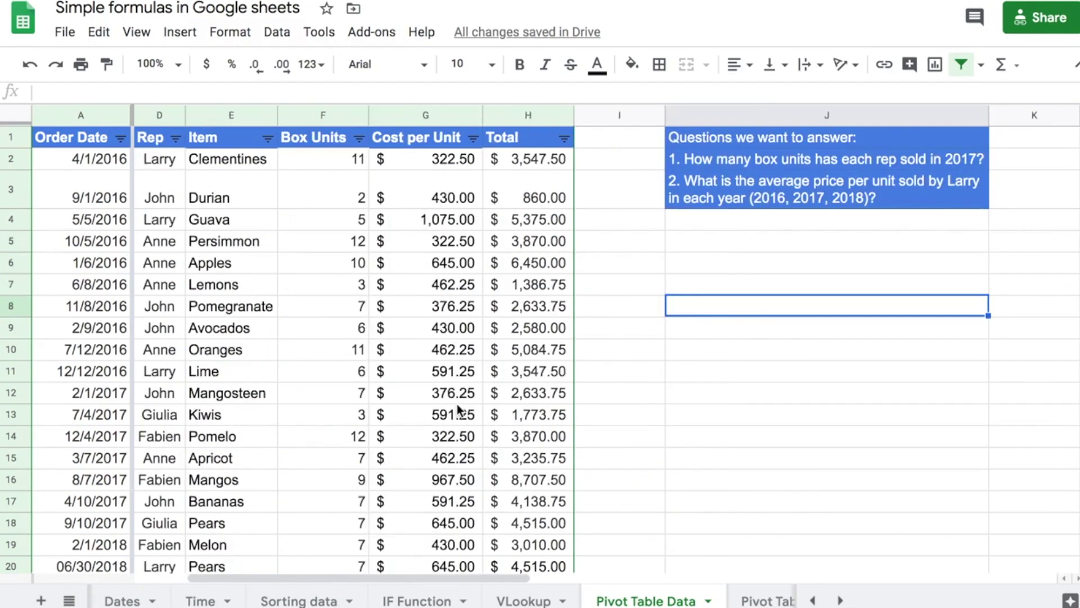
scroll(457, 410, "right", 4)
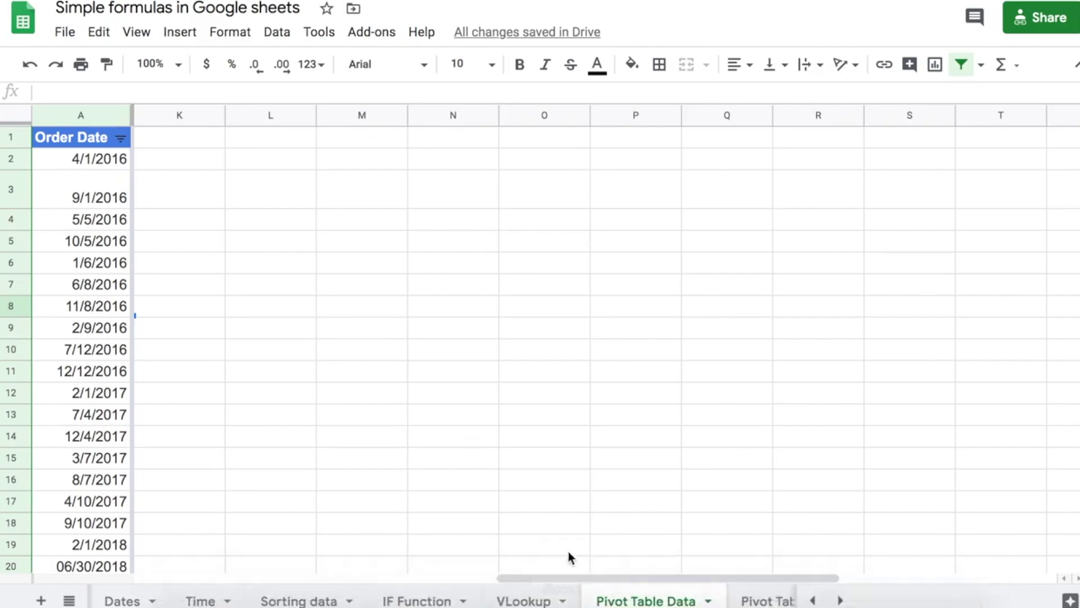
left_click_drag(562, 577, 134, 577)
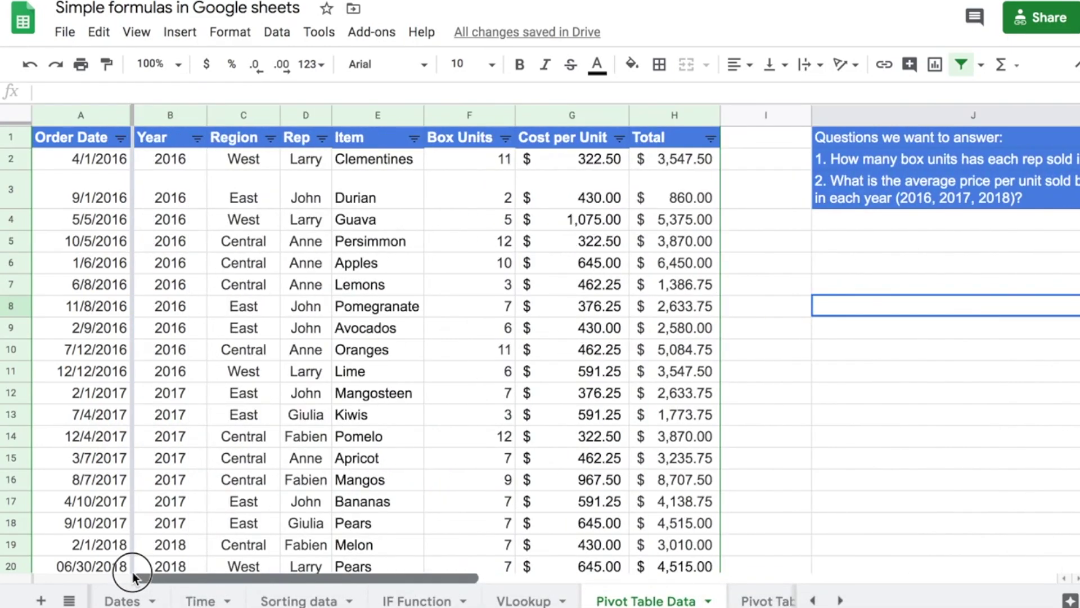
left_click(29, 68)
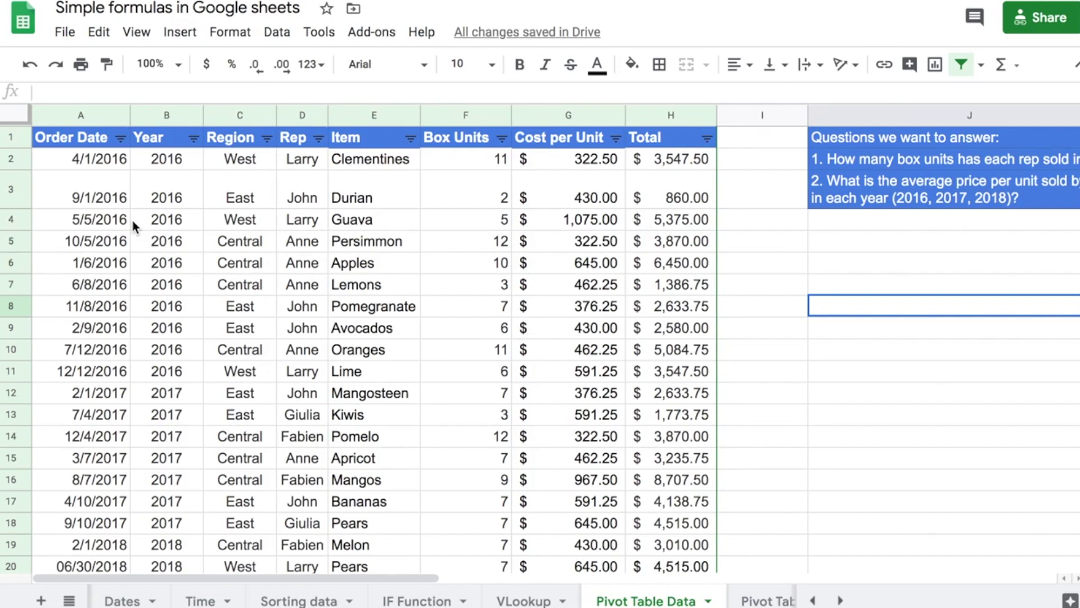
Step: Dismiss the View menu unchanged and select row 11, the 12/12/2016 Lime order
left_click(138, 33)
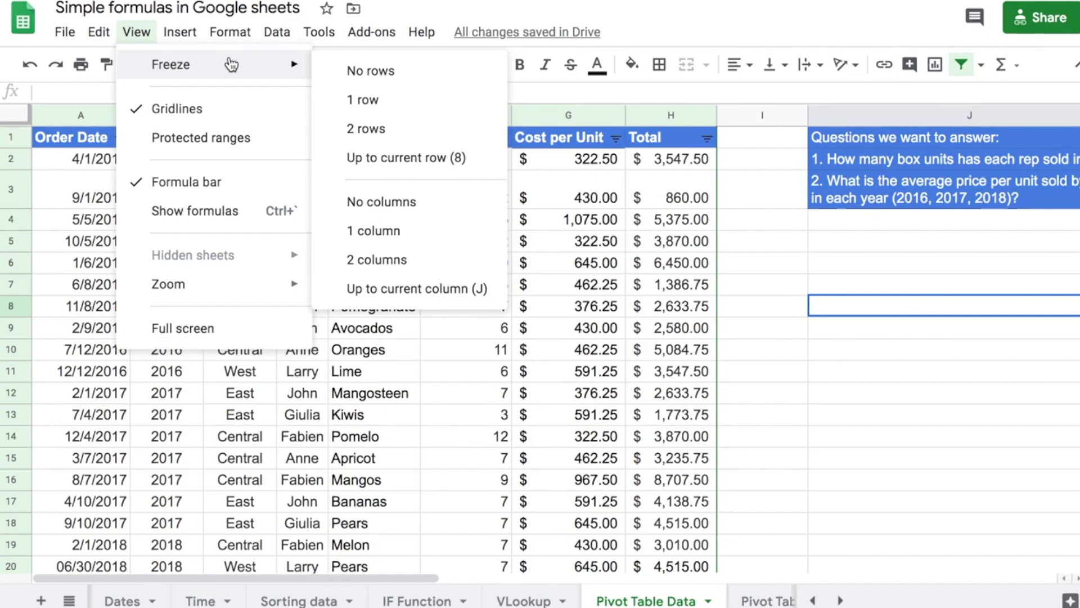
left_click(96, 307)
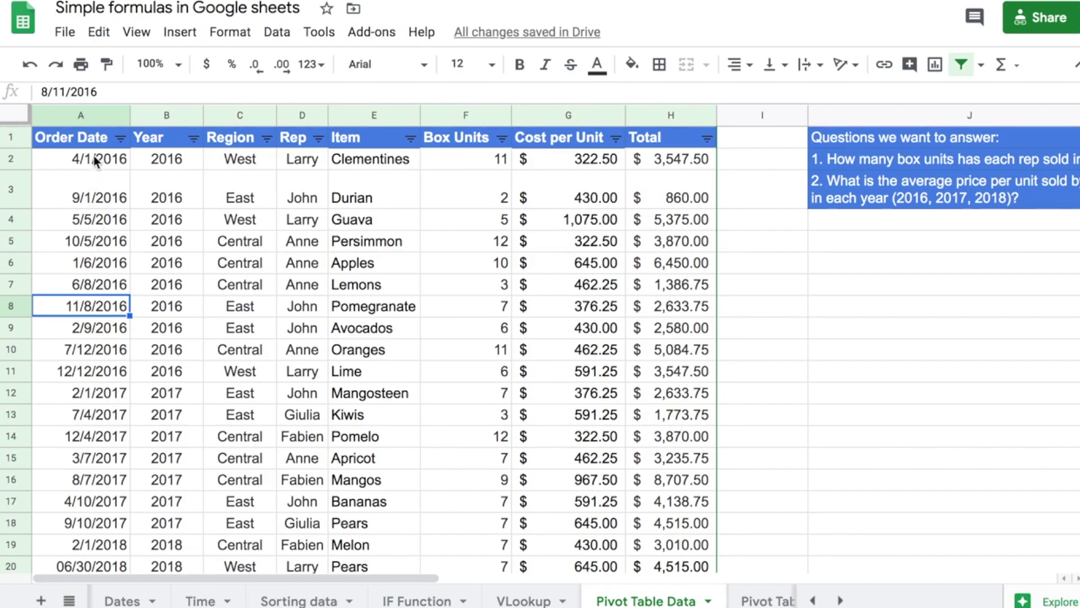
left_click(16, 350)
left_click(16, 370)
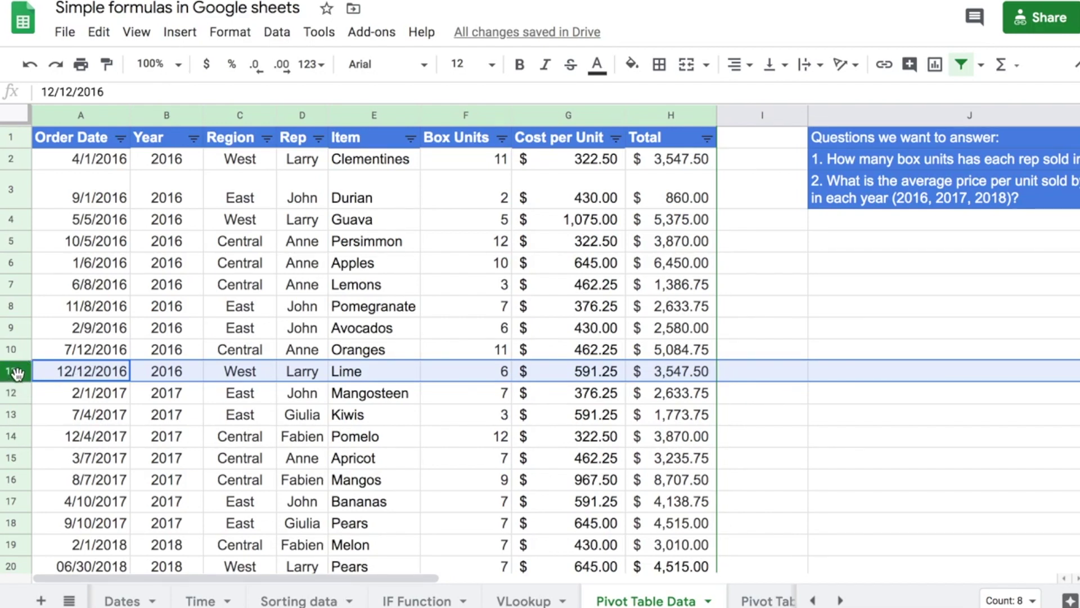
Step: Freeze Up to current row (11), then scroll down and up to show rows 1–11 staying fixed
left_click(140, 33)
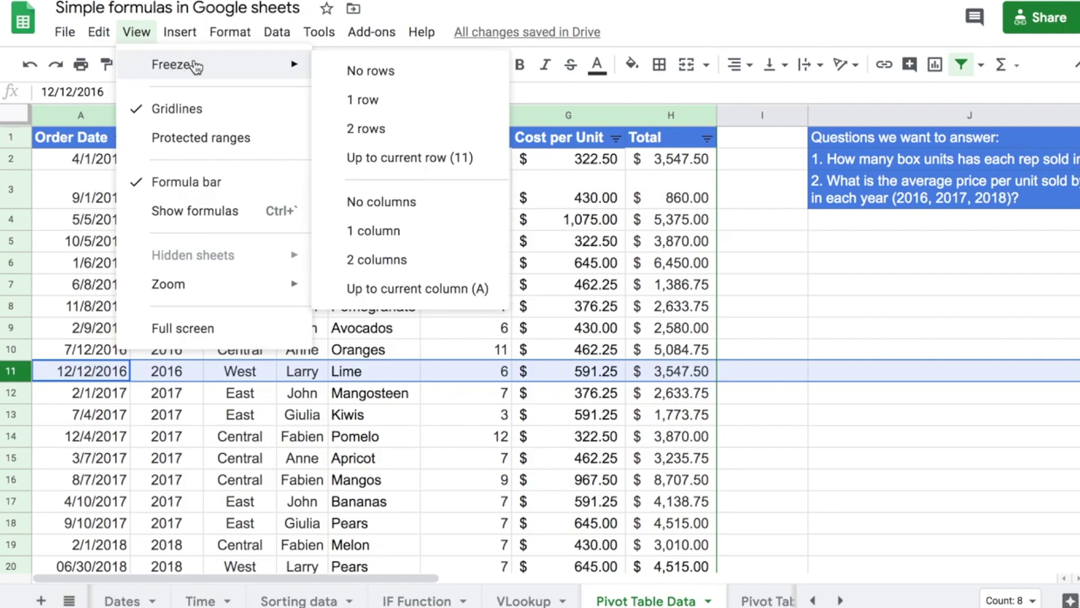
left_click(424, 162)
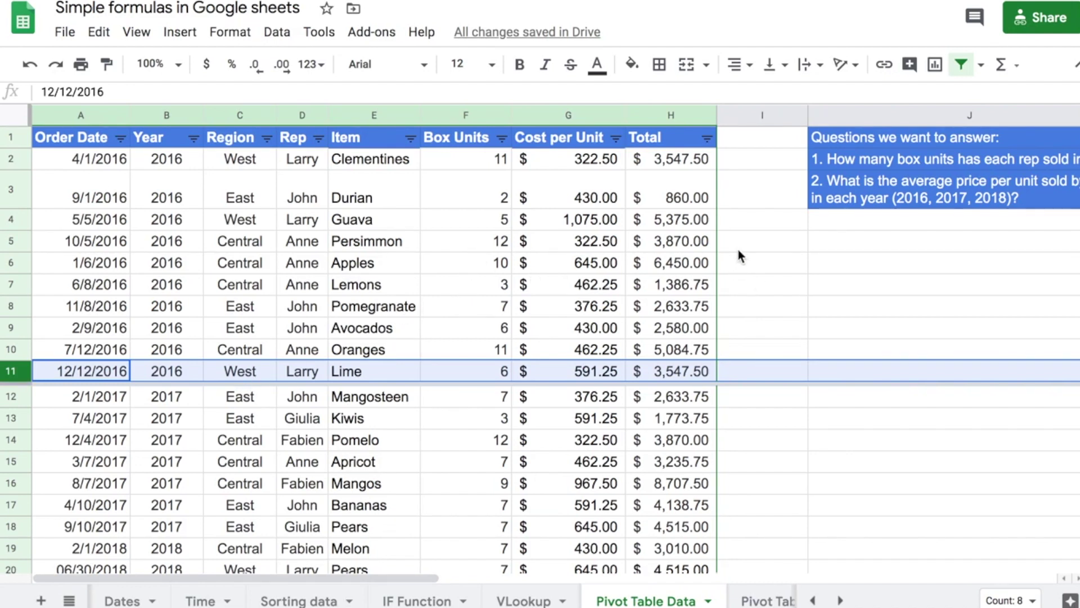
scroll(738, 251, "down", 5)
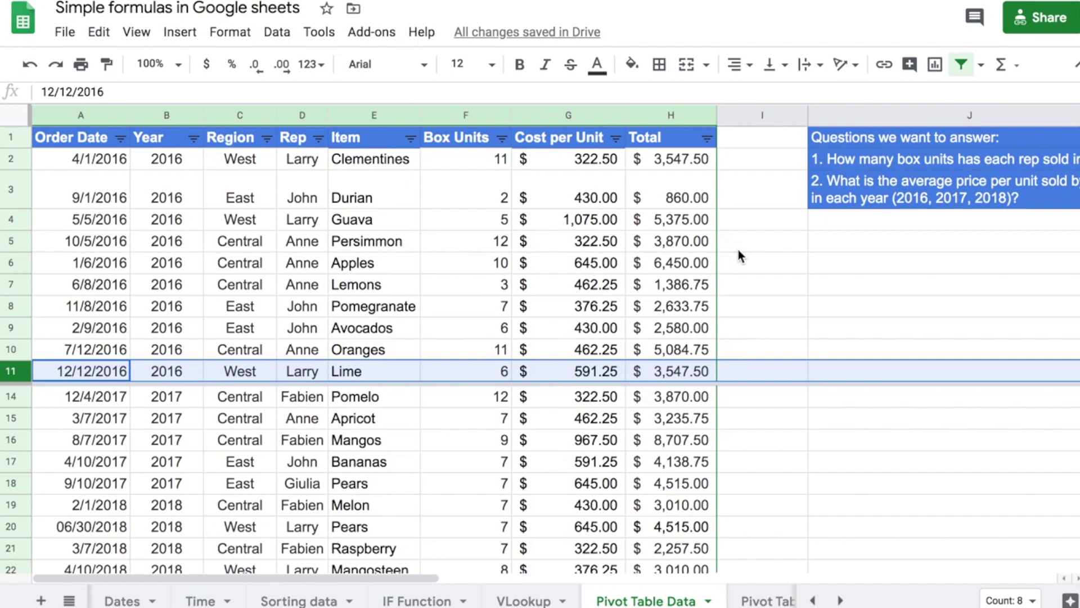
scroll(738, 251, "down", 5)
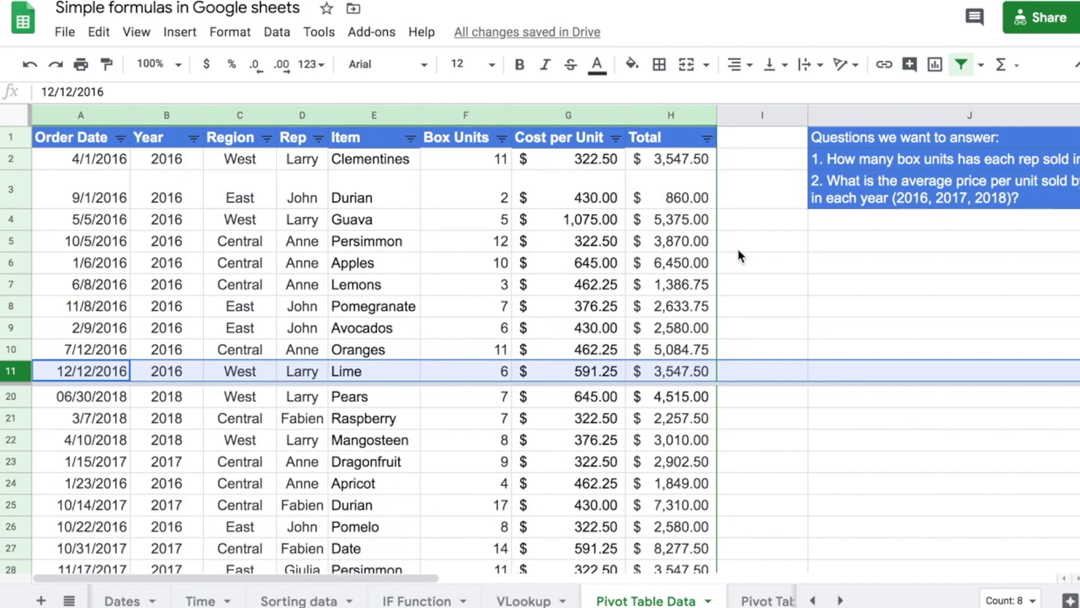
scroll(739, 254, "down", 4)
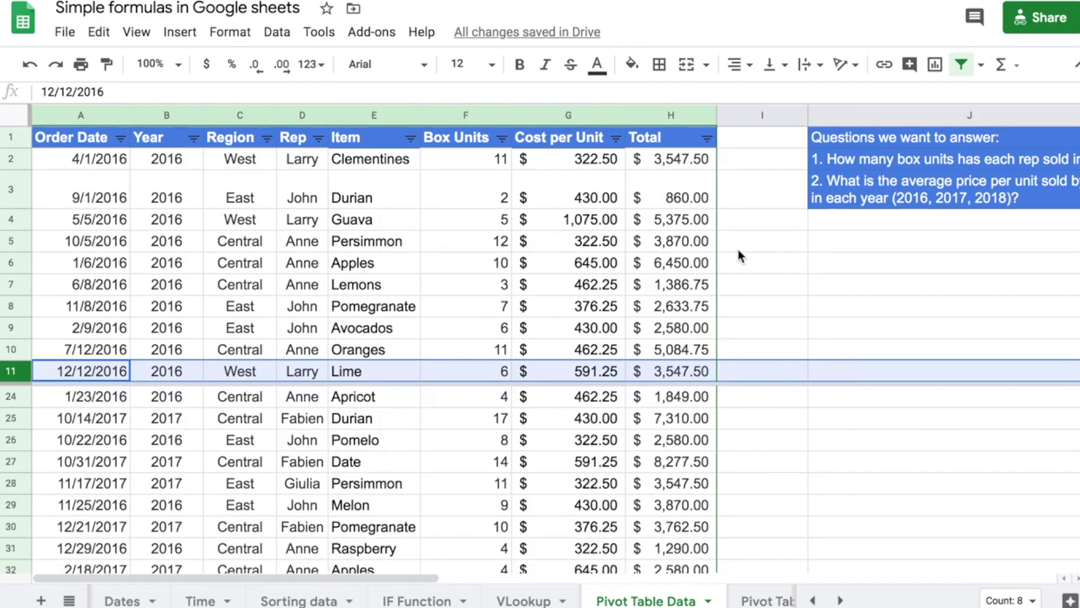
scroll(738, 256, "down", 7)
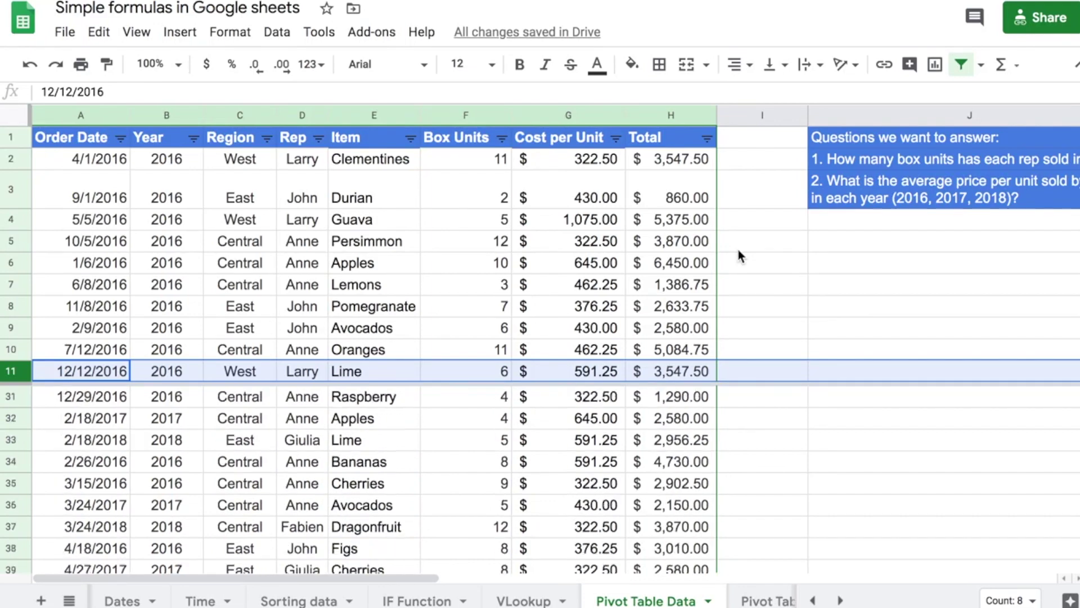
scroll(738, 256, "up", 6)
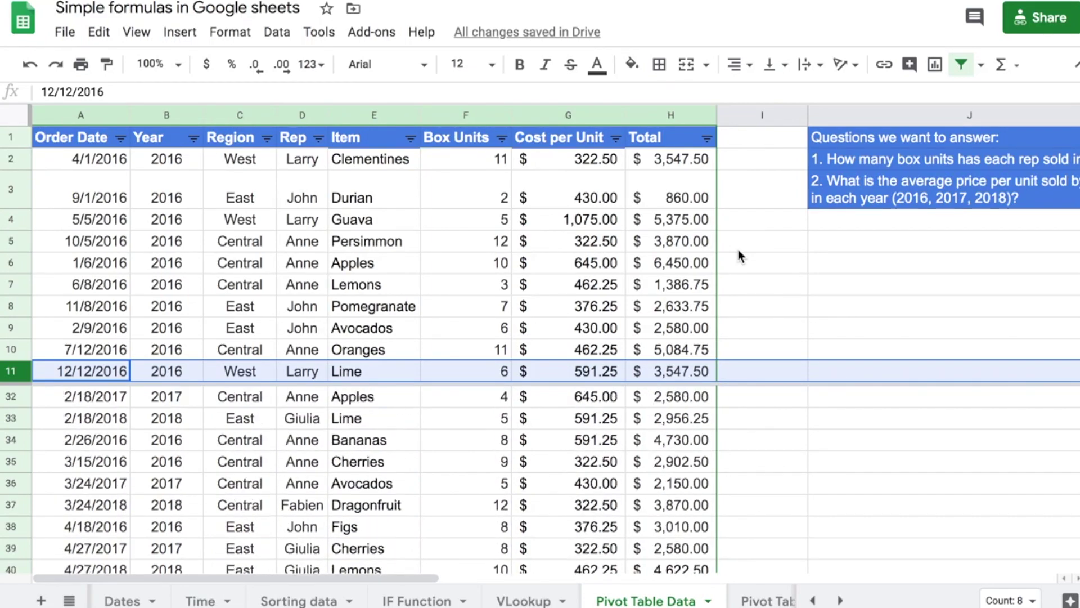
scroll(738, 256, "up", 15)
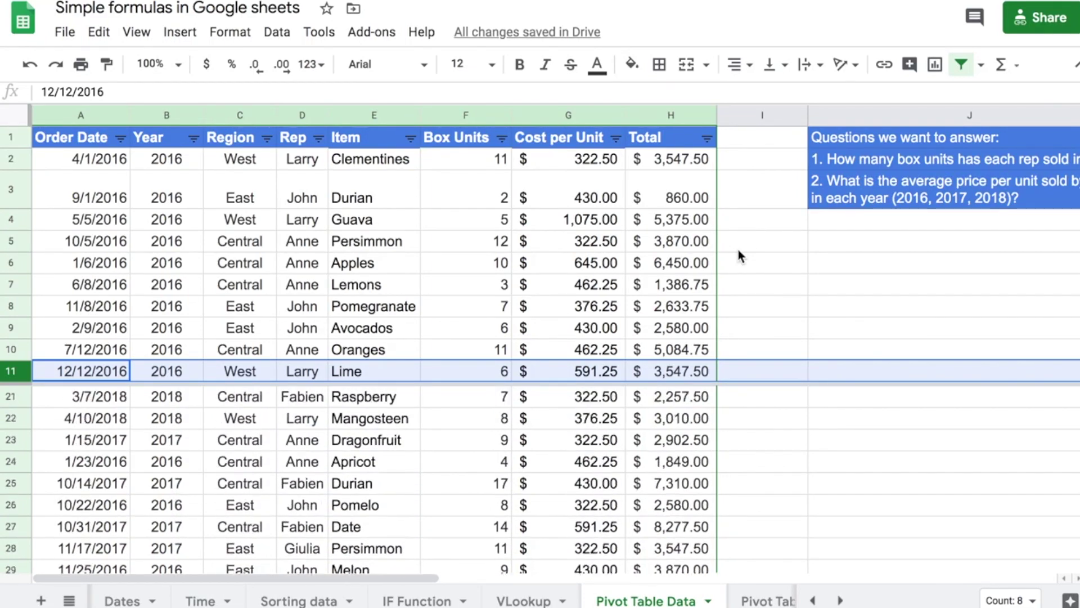